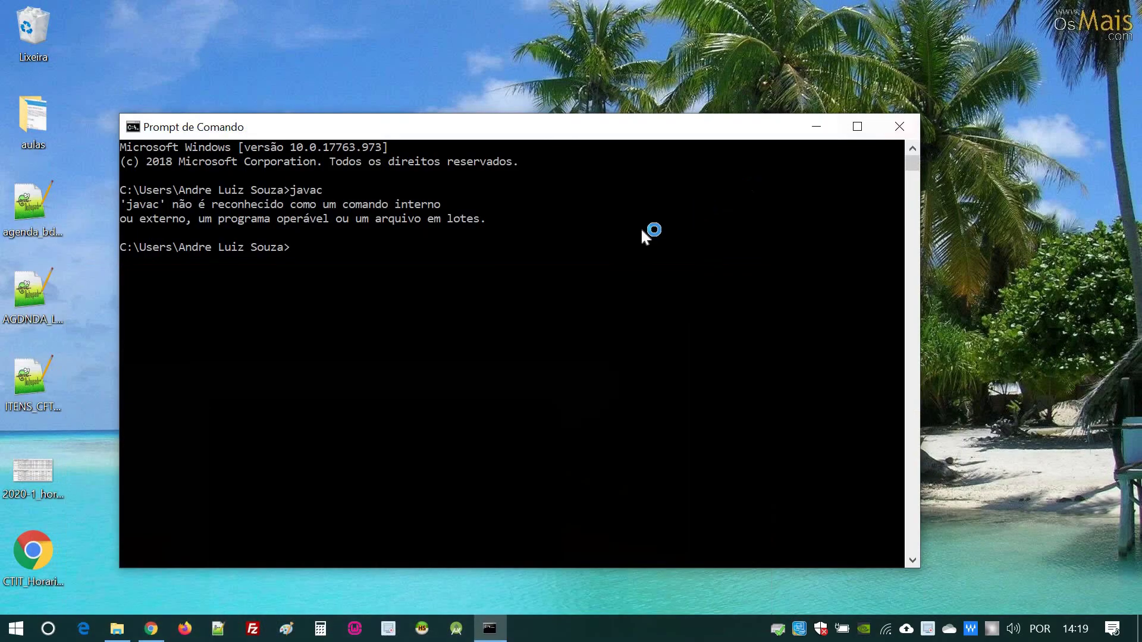
Minimize the command prompt and advance the Java SE Development Kit 8 installer from the welcome page to the custom setup page.
left_click(827, 126)
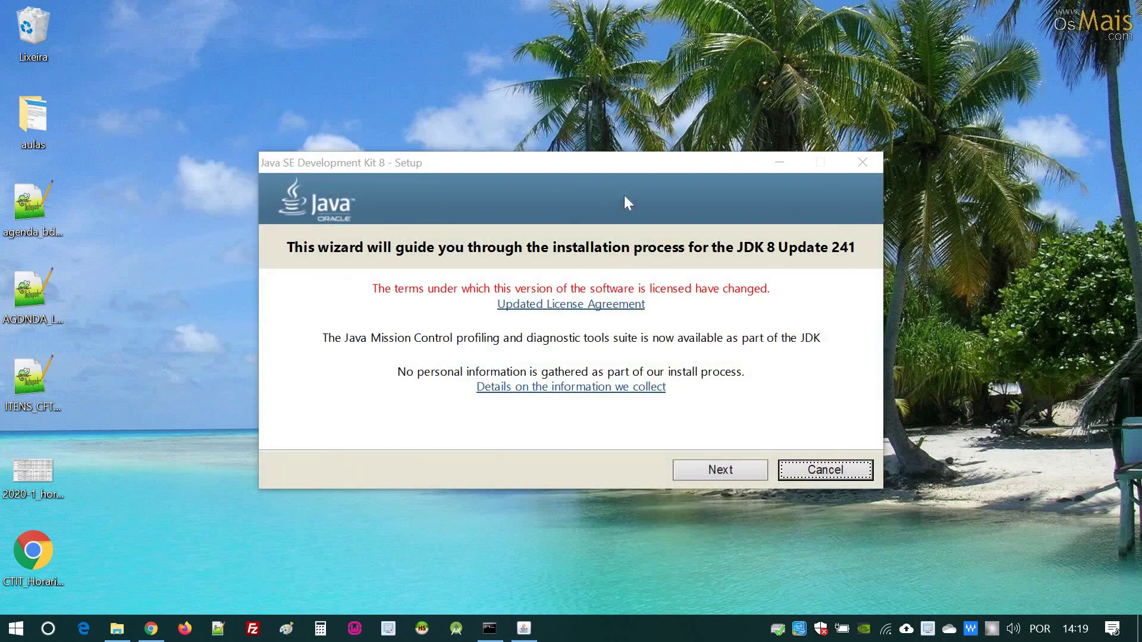
left_click_drag(612, 158, 590, 66)
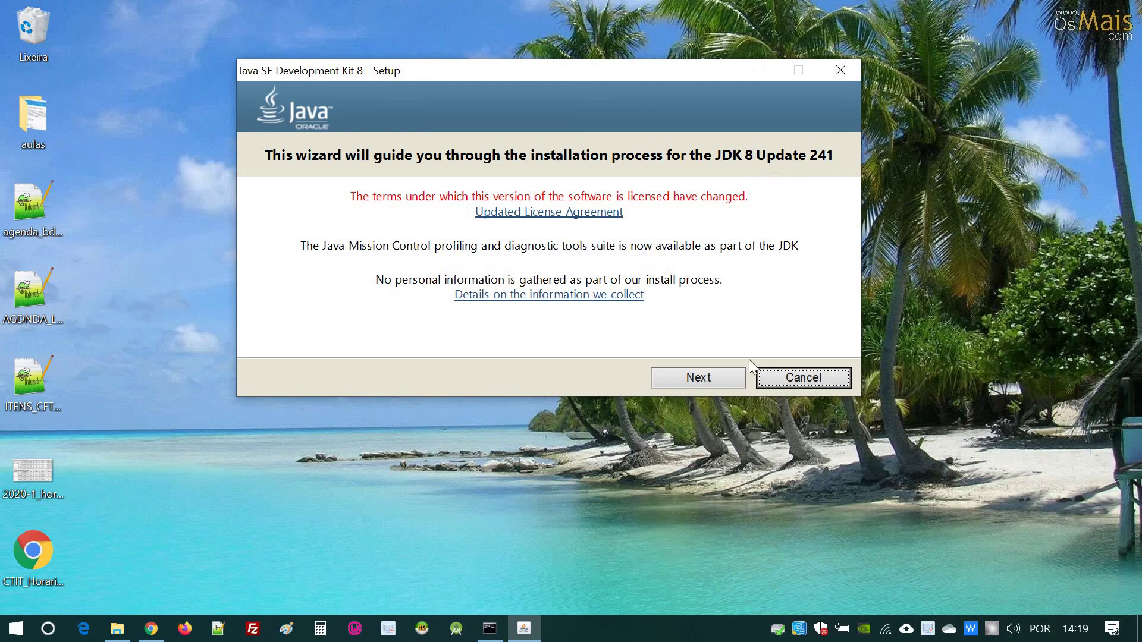
left_click(701, 380)
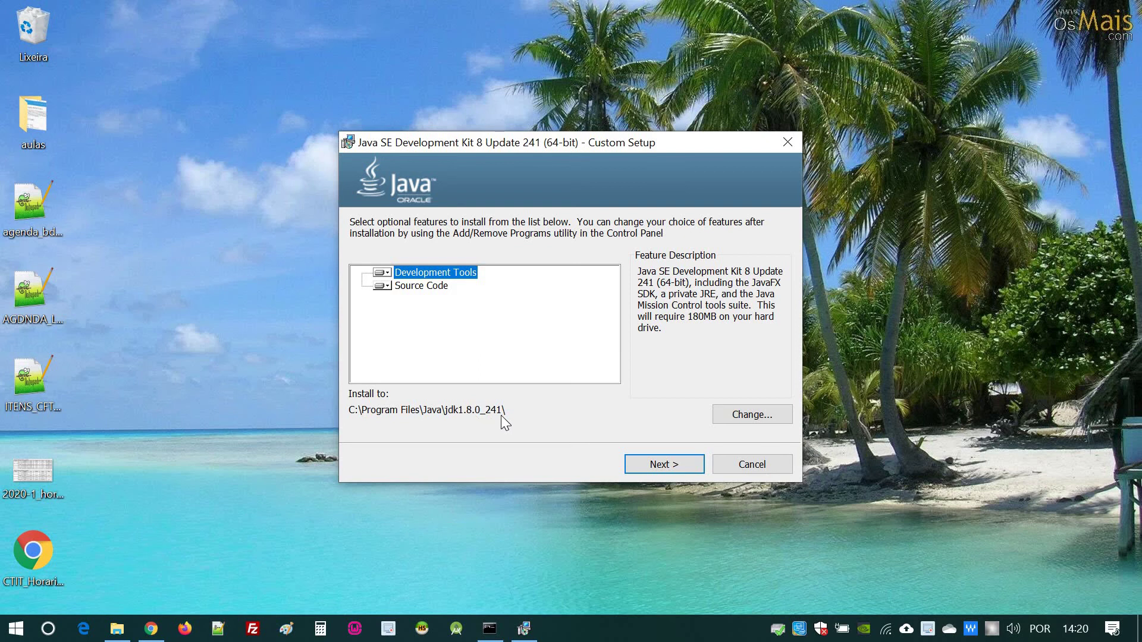
In File Explorer, check the used and free space in the properties of drives OS (C:) and web (D:).
left_click(122, 627)
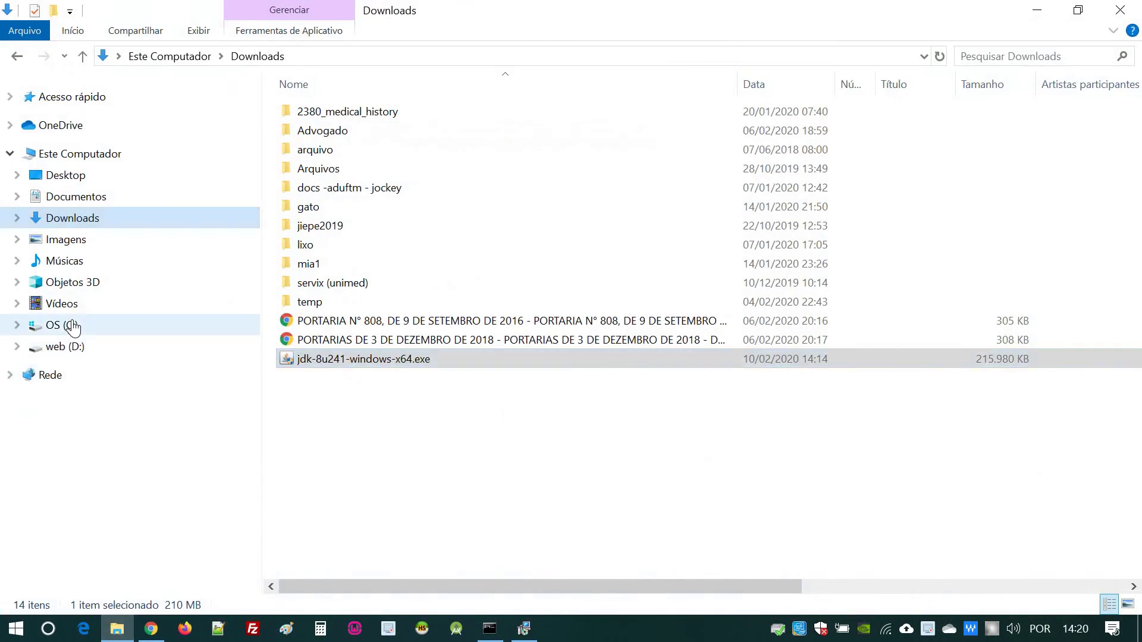
right_click(72, 325)
left_click(127, 601)
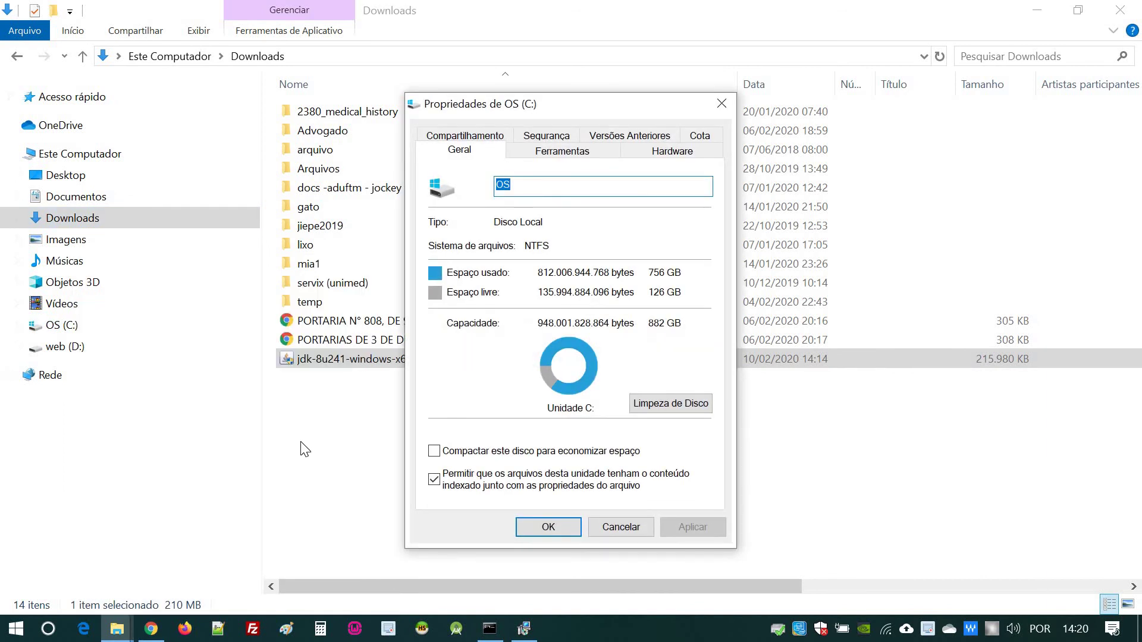
left_click(619, 527)
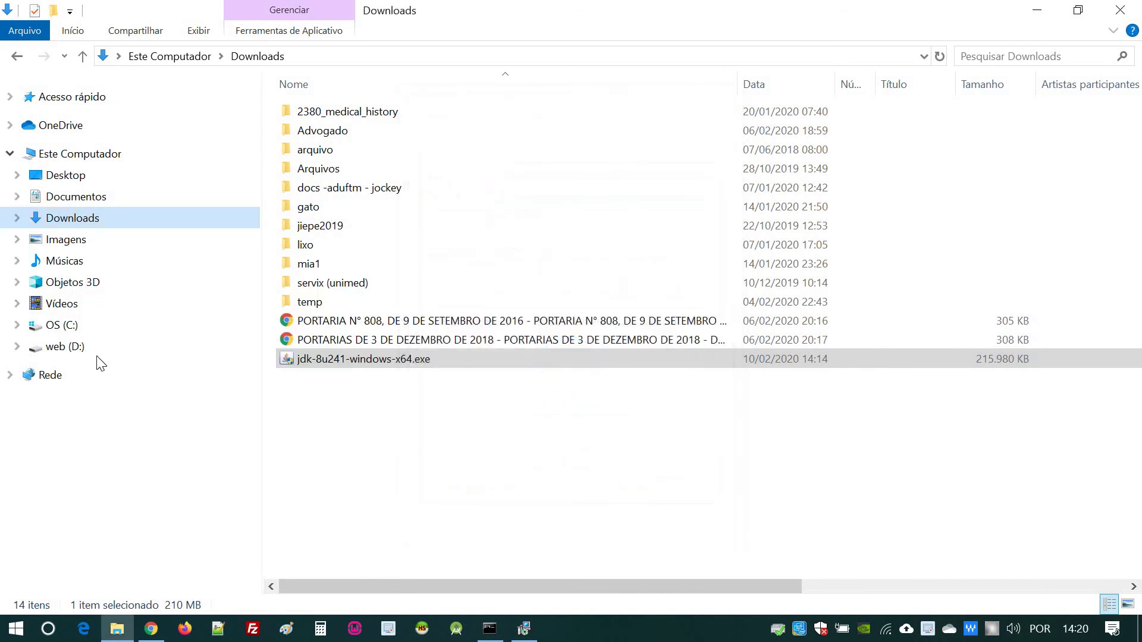
right_click(79, 352)
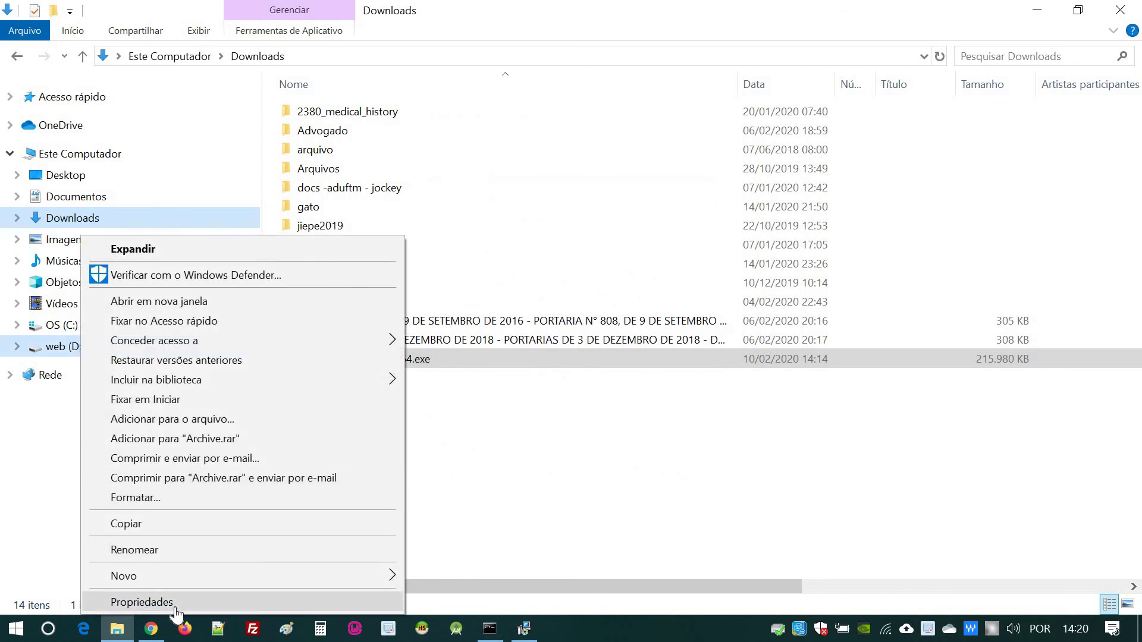
left_click(149, 602)
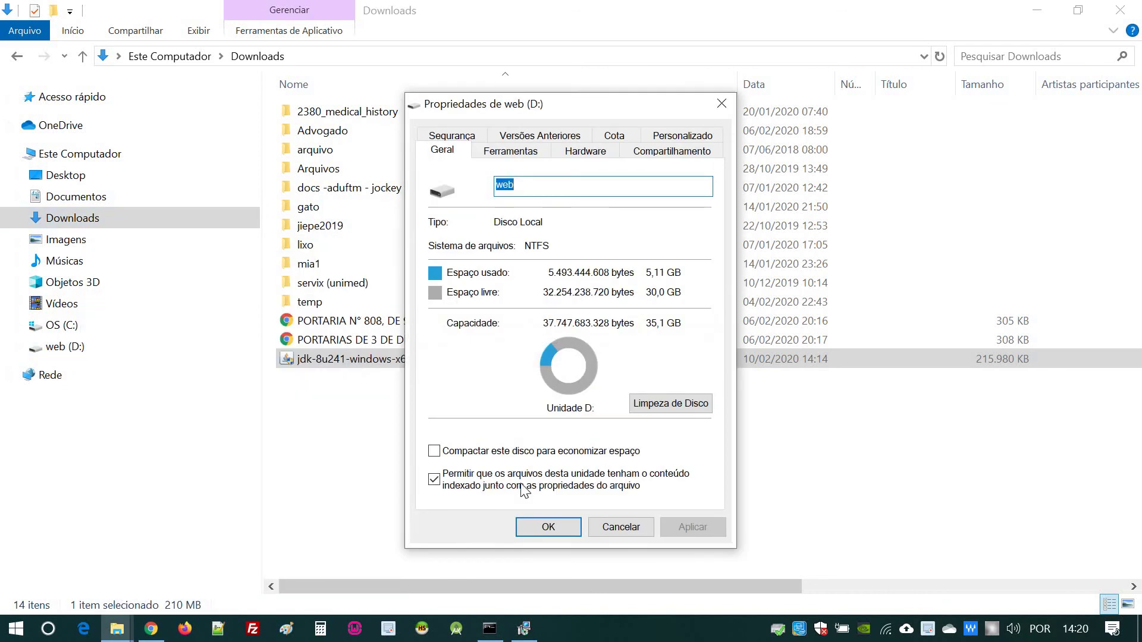
left_click(618, 527)
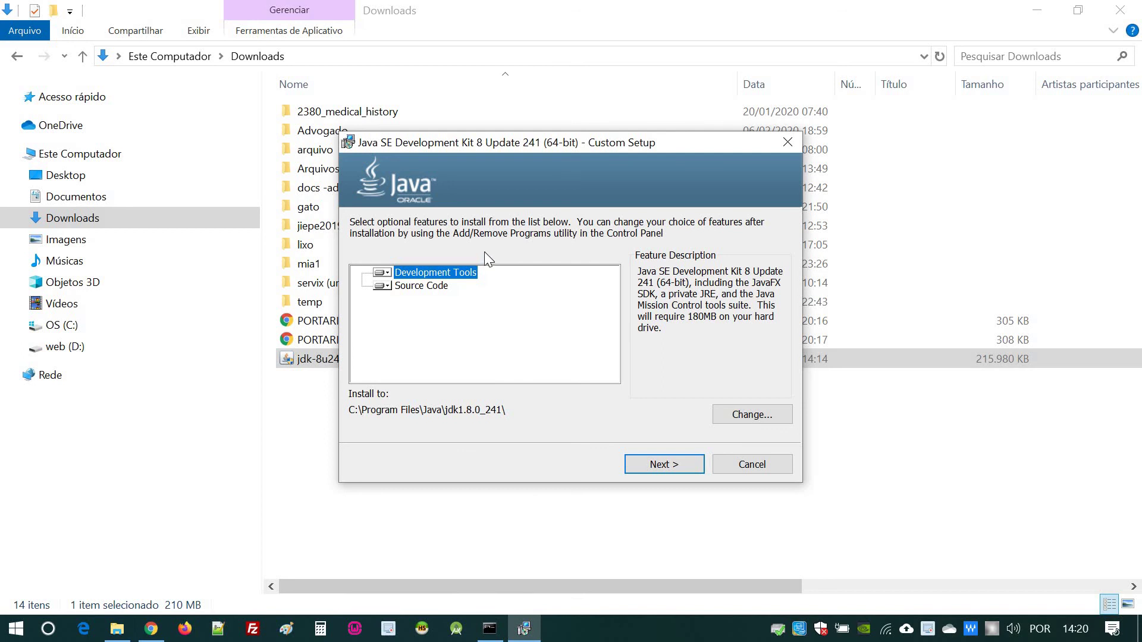
Examine the program folders inside Arquivos de Programas on drive C: and compare with the installer's destination path.
left_click(57, 325)
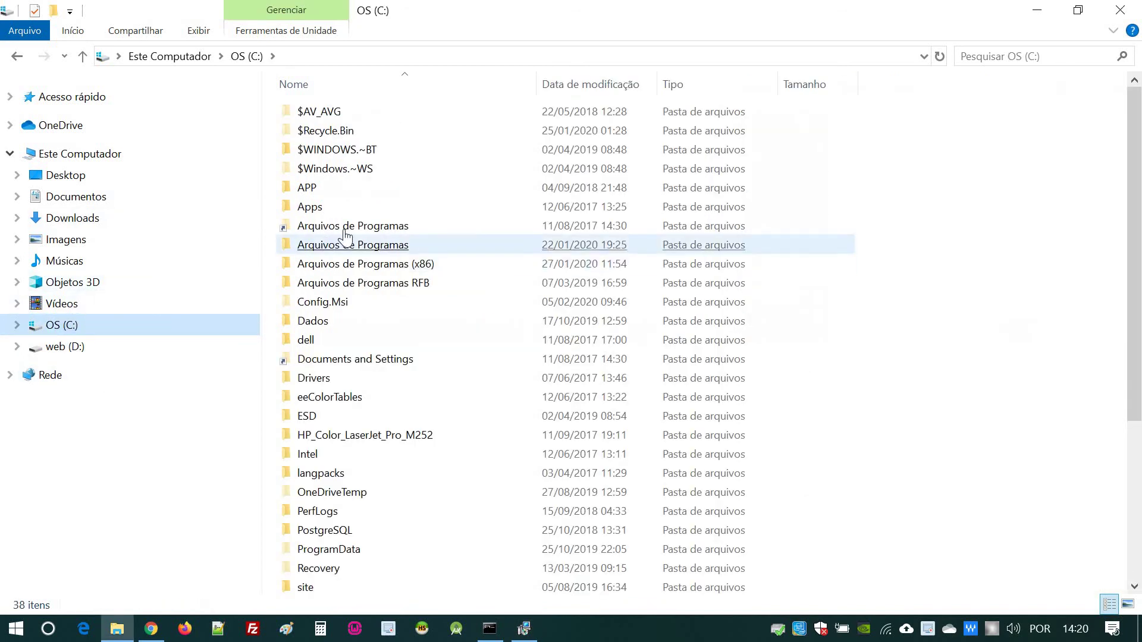
left_click(366, 226)
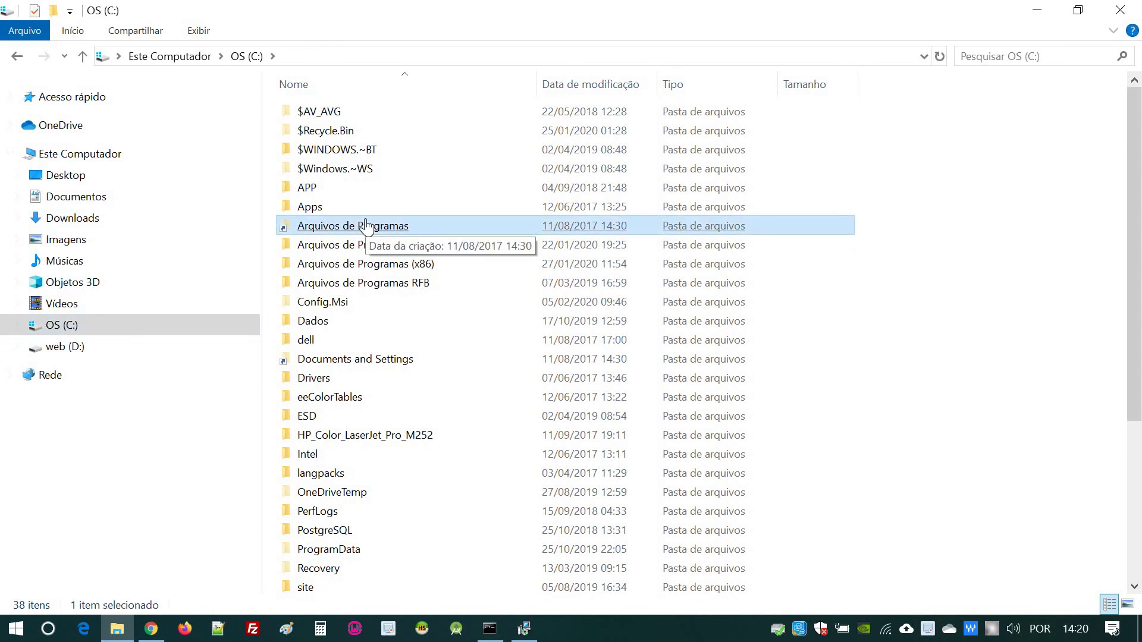
double_click(383, 245)
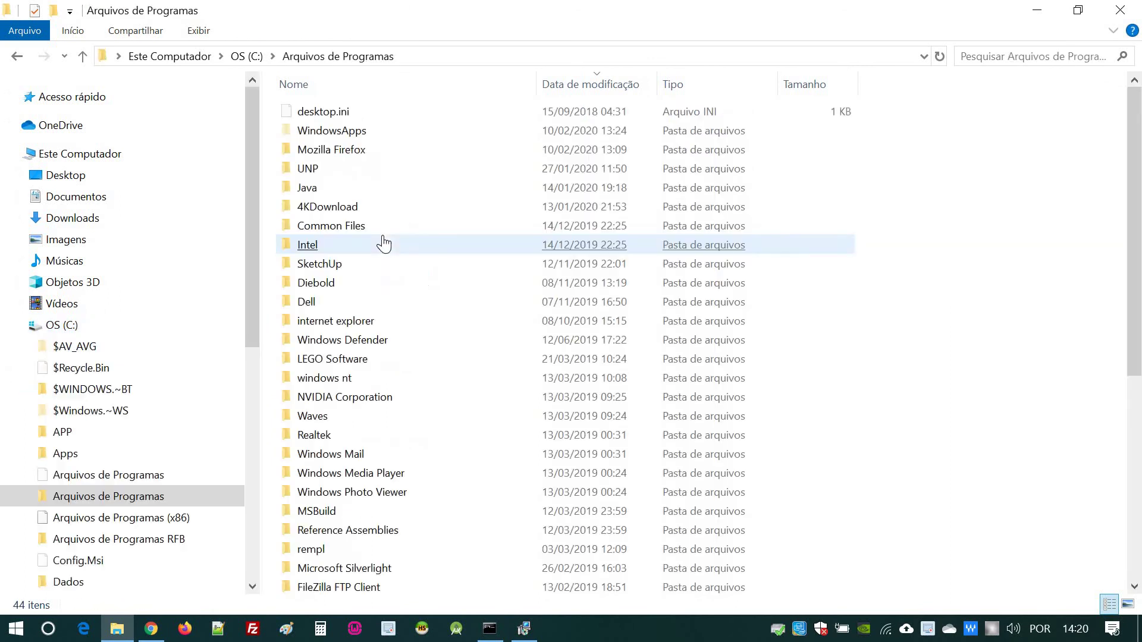
left_click(383, 245)
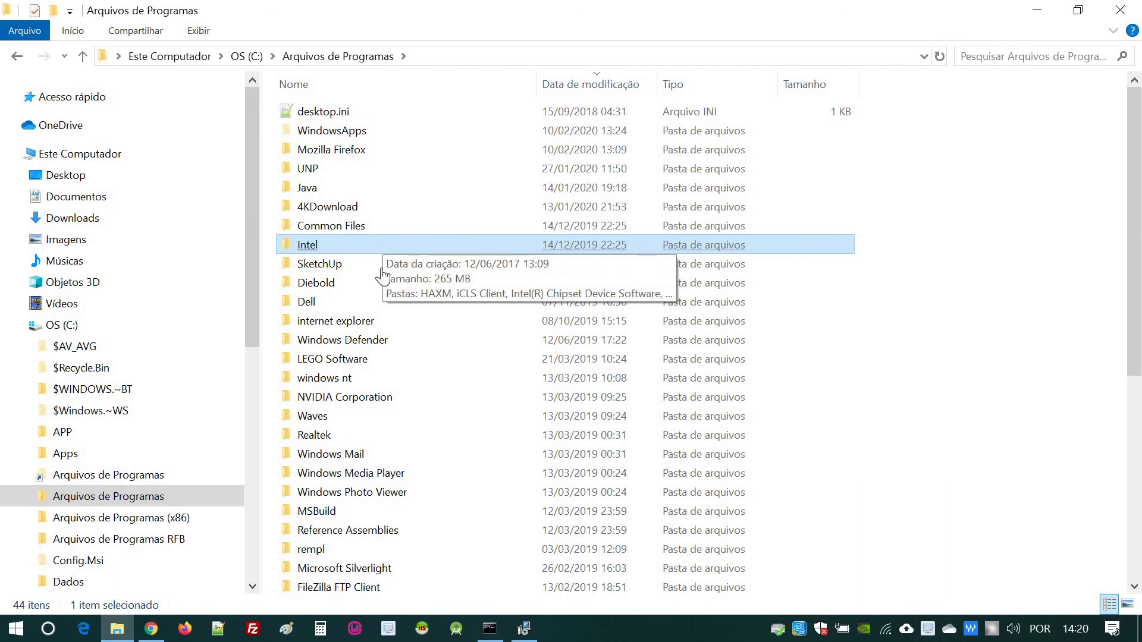
left_click(345, 267)
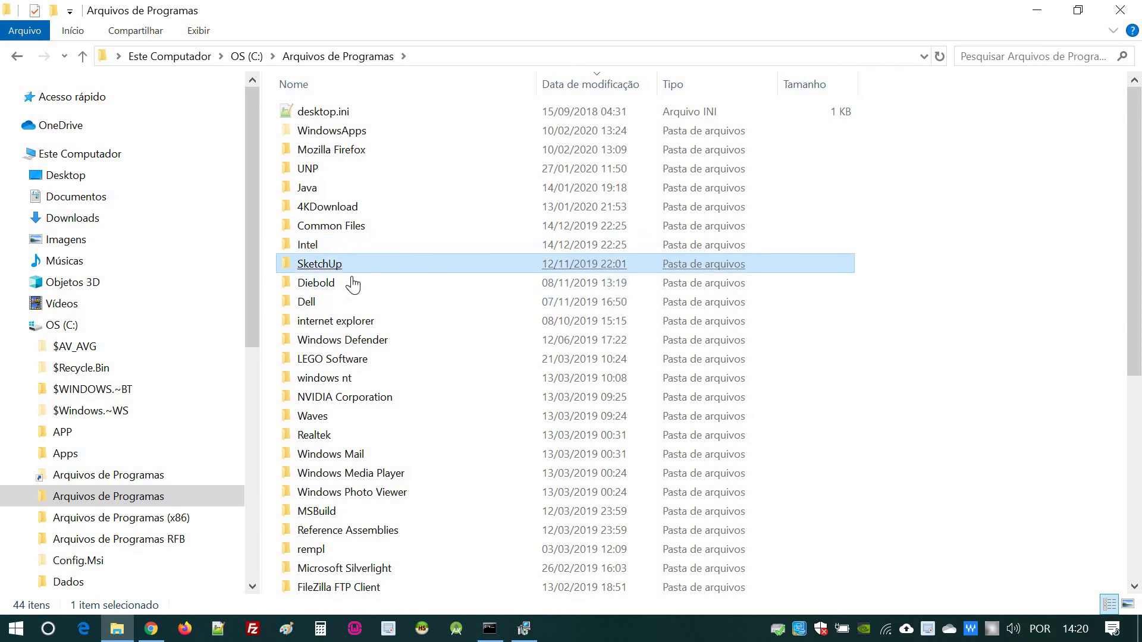
scroll(354, 282, "down", 3)
left_click(371, 303)
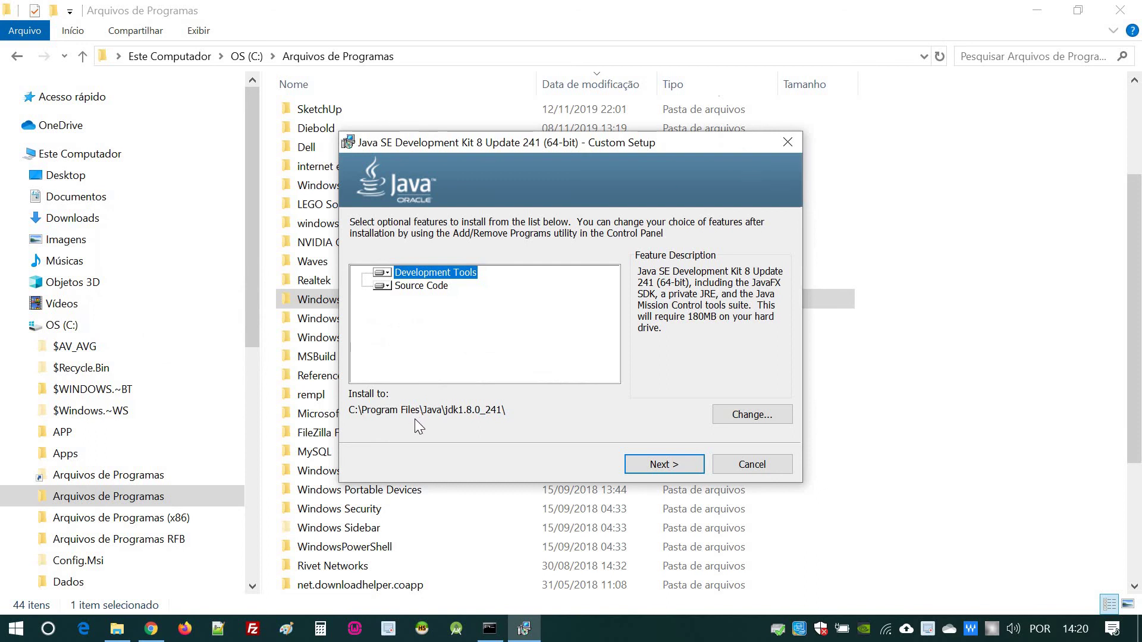
key("alt+Tab")
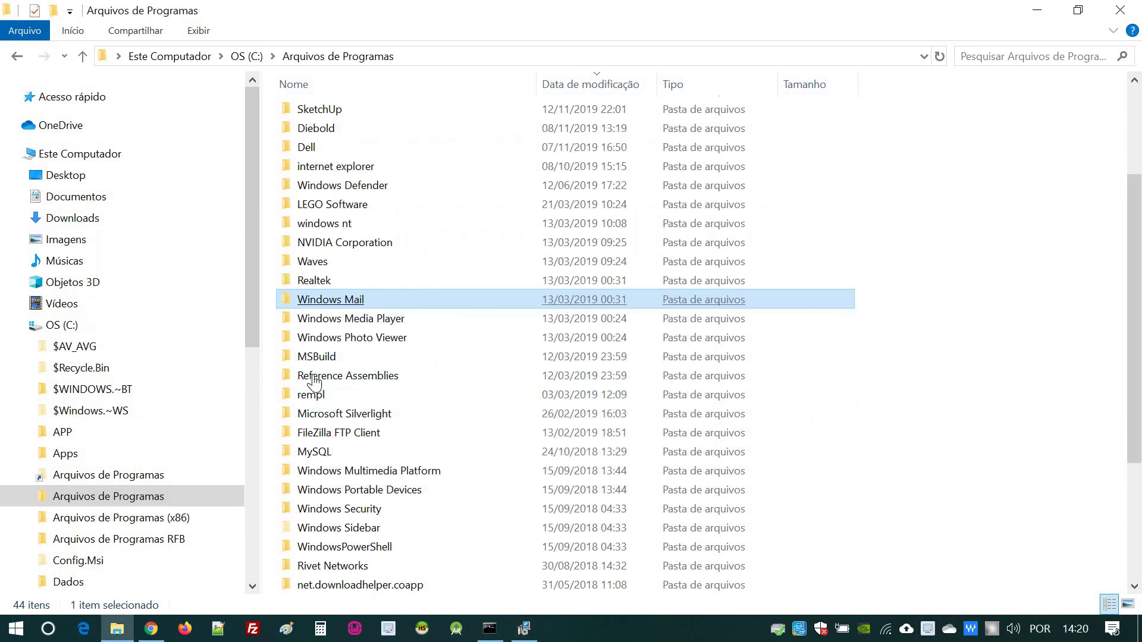
left_click(381, 358)
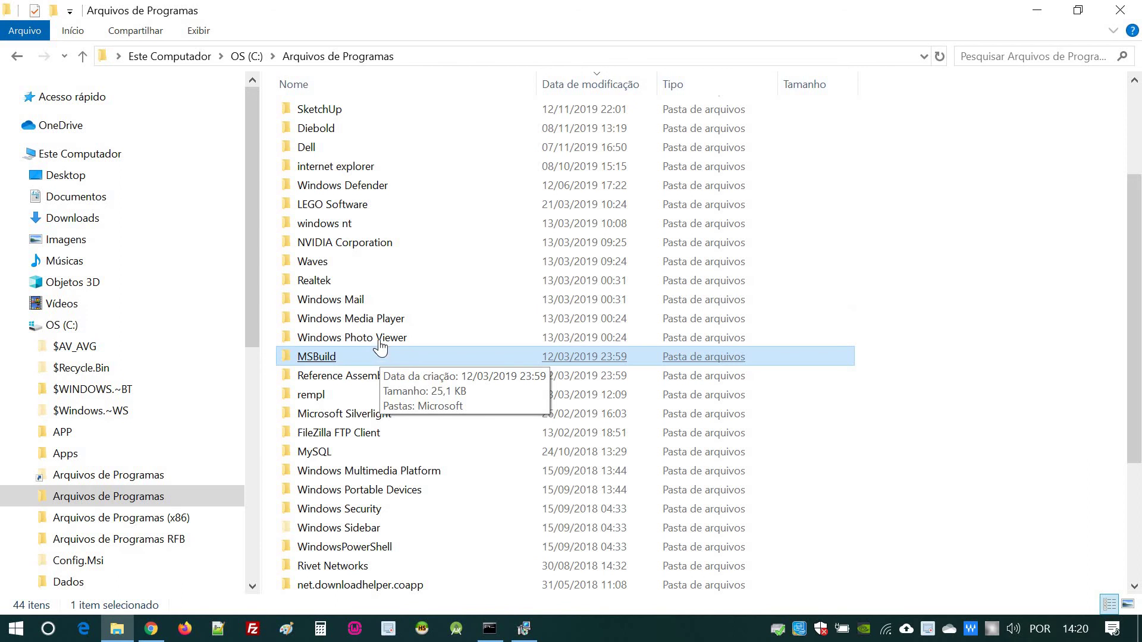
Look through the program folders in Arquivos de Programas (x86), and minimize File Explorer to return to the JDK installer.
left_click(151, 524)
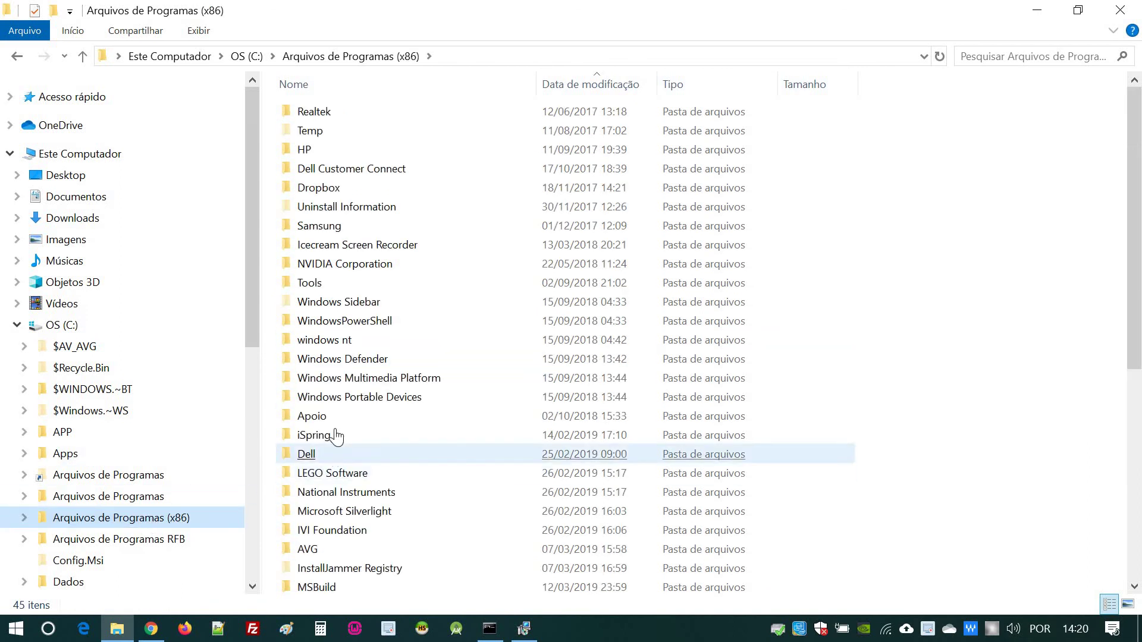
left_click(356, 284)
scroll(364, 294, "down", 1)
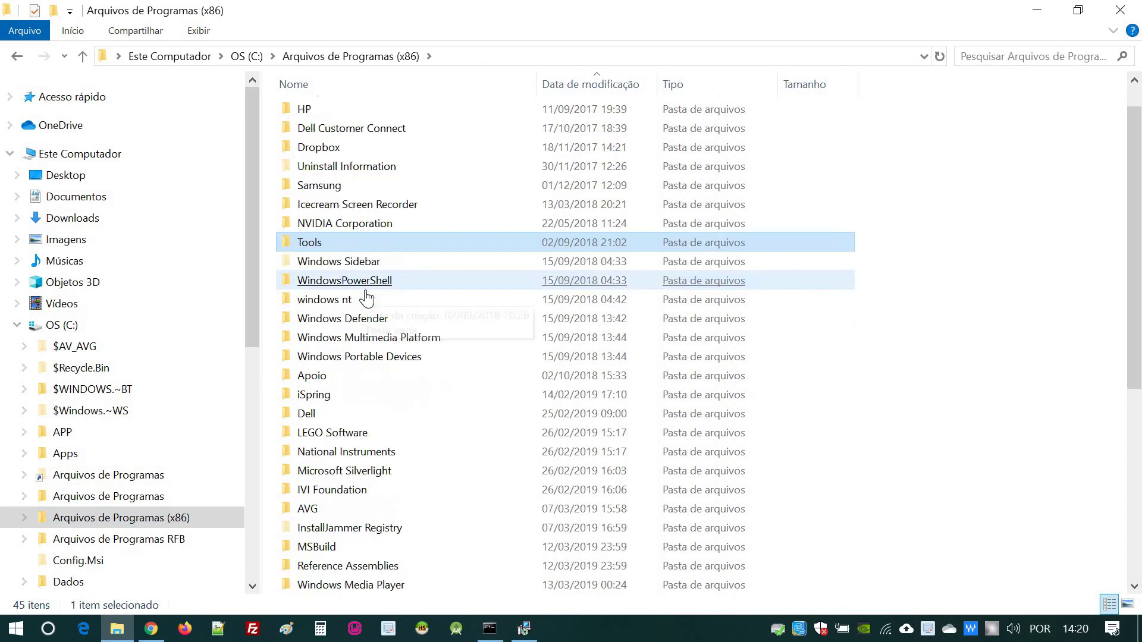
left_click(367, 298)
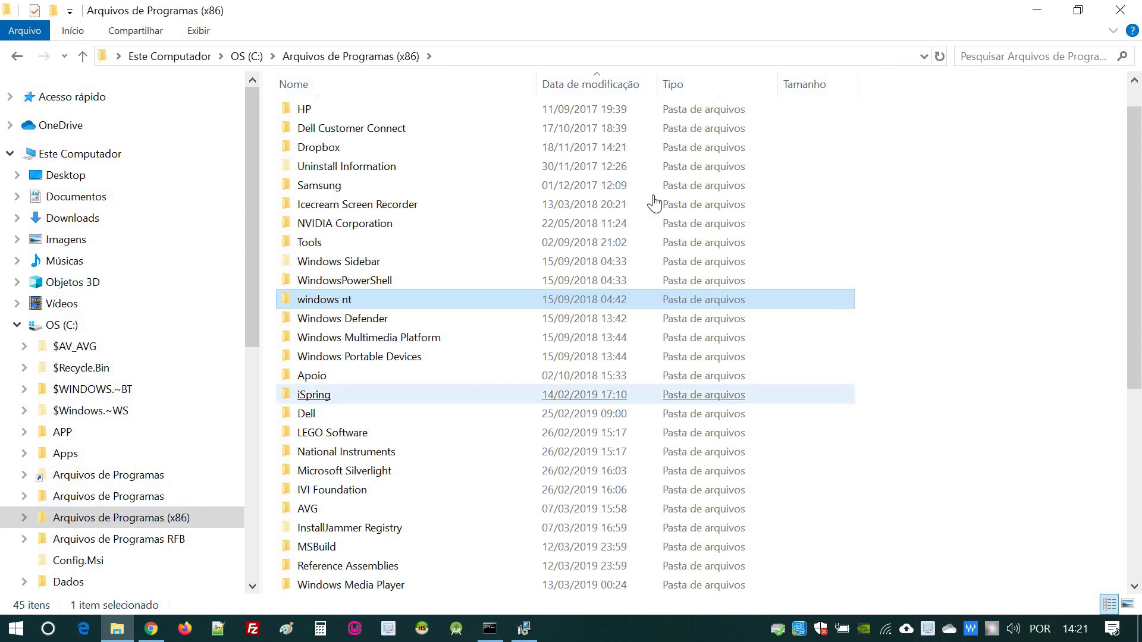
left_click(1037, 11)
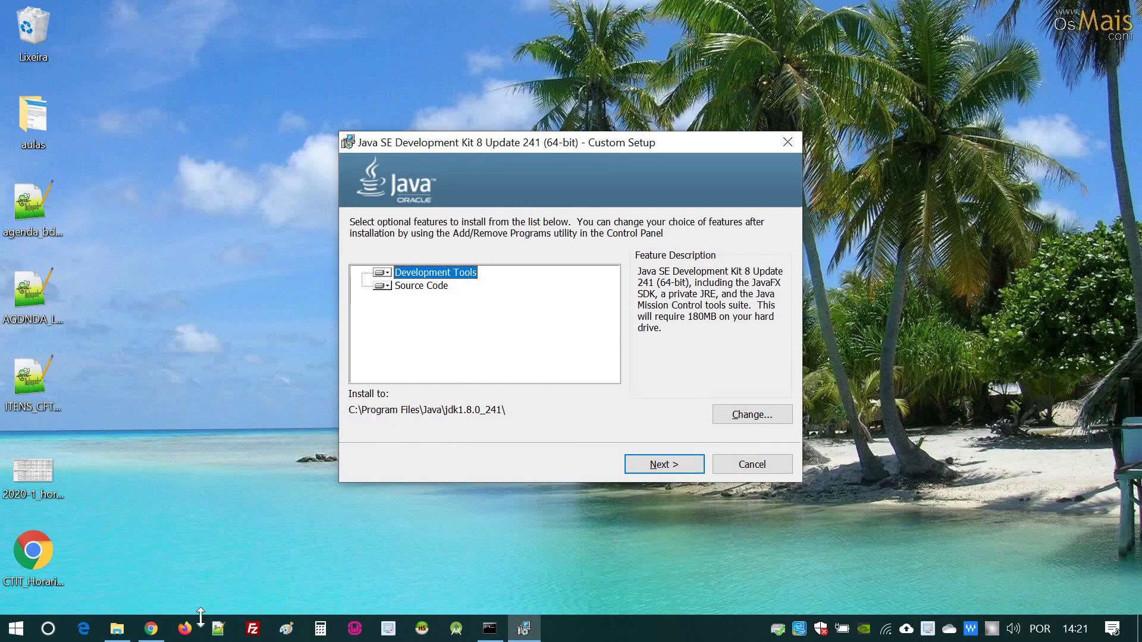
Reopen File Explorer on drive C: and view the contents of the APP, APP\Softwares and Apps folders.
left_click(117, 629)
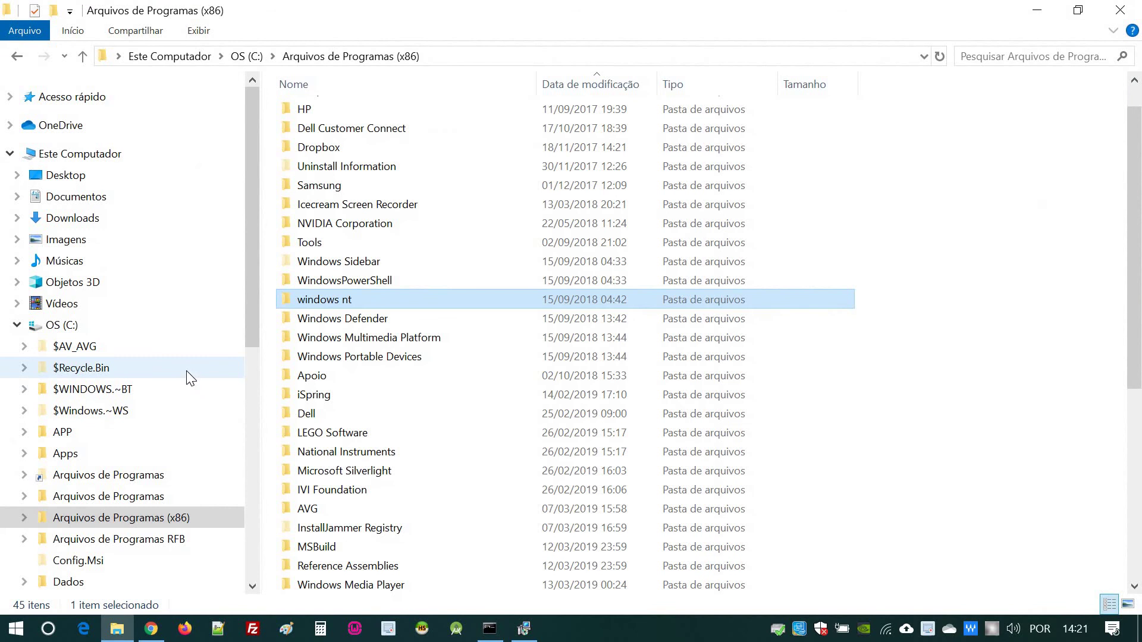
left_click(81, 326)
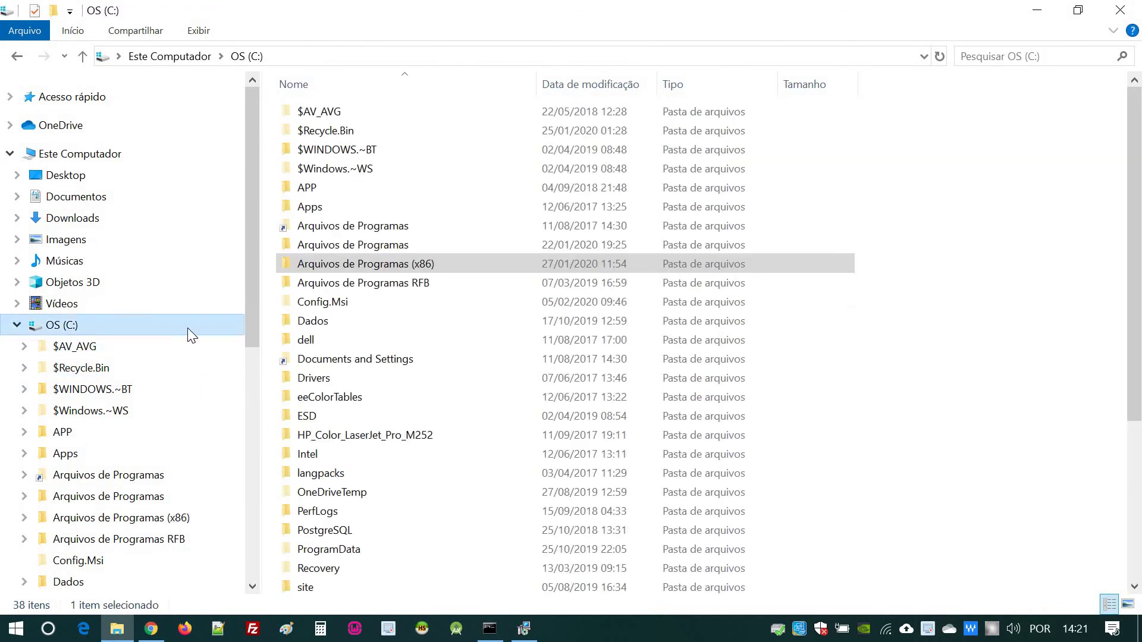
left_click(331, 190)
left_click(331, 190)
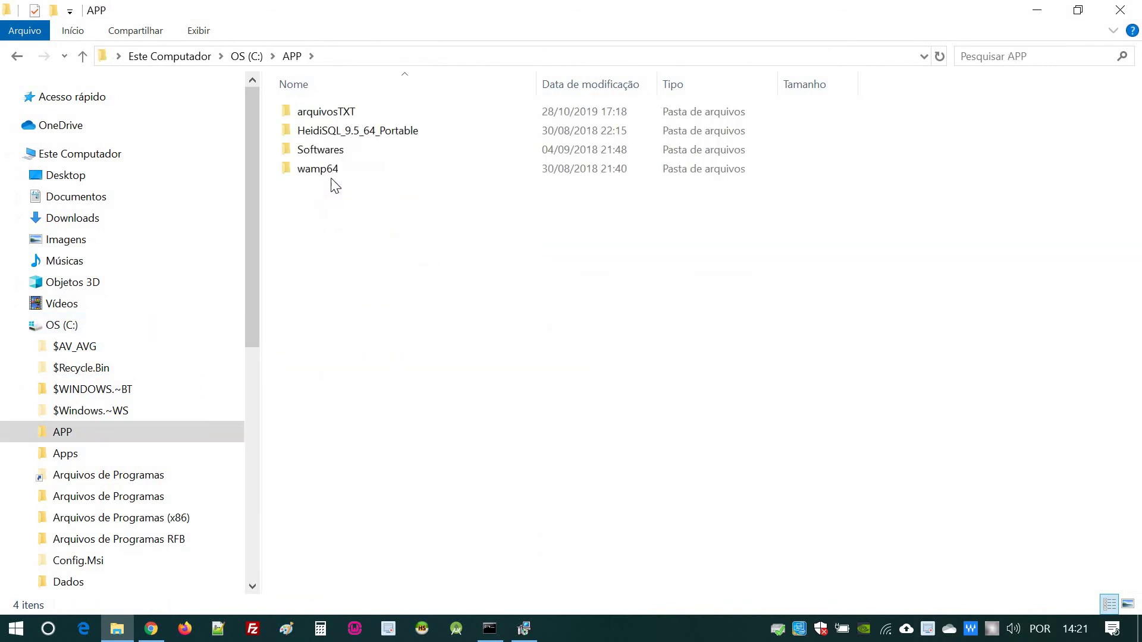
double_click(332, 151)
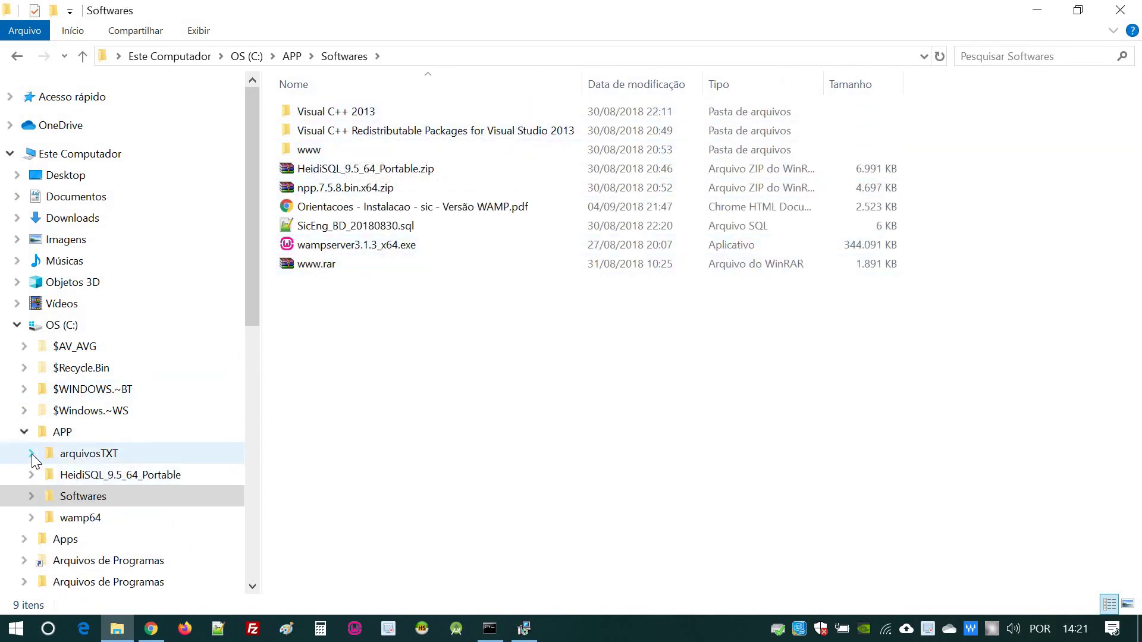
left_click(26, 433)
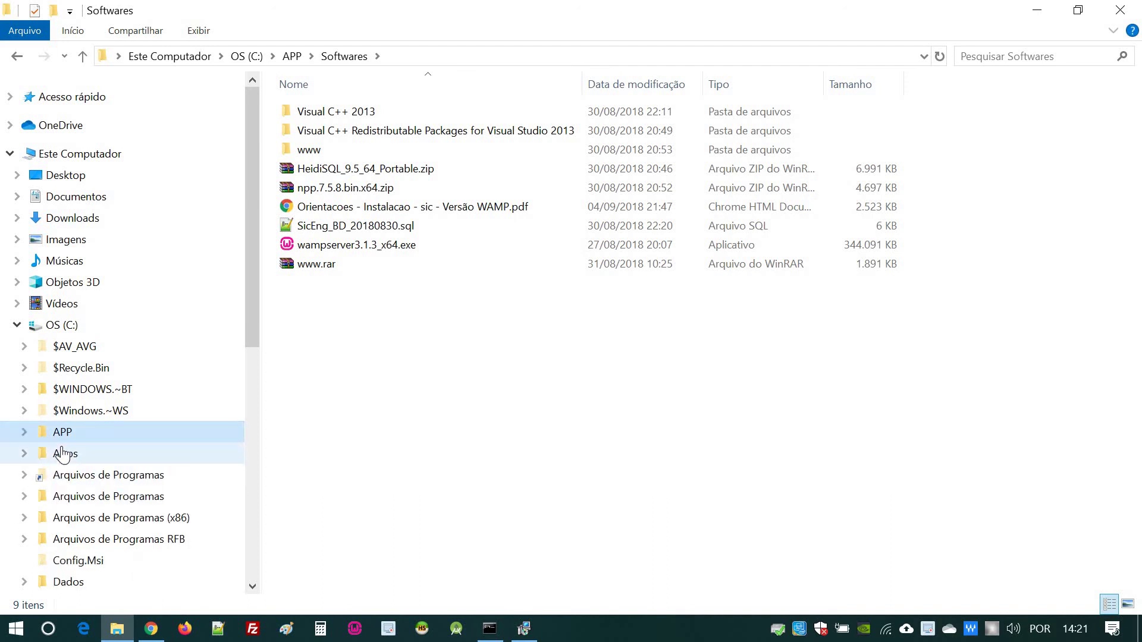
left_click(64, 454)
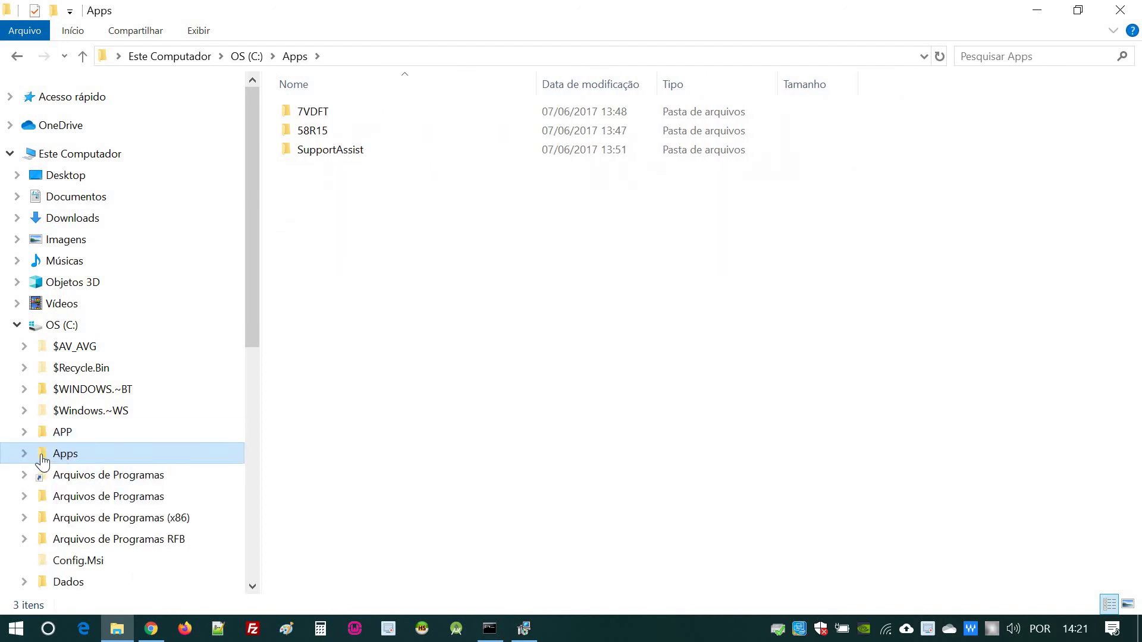
View the Softwares subfolder of Dados on drive C:, and minimize File Explorer to return to the JDK installer.
scroll(95, 459, "down", 2)
scroll(103, 467, "down", 2)
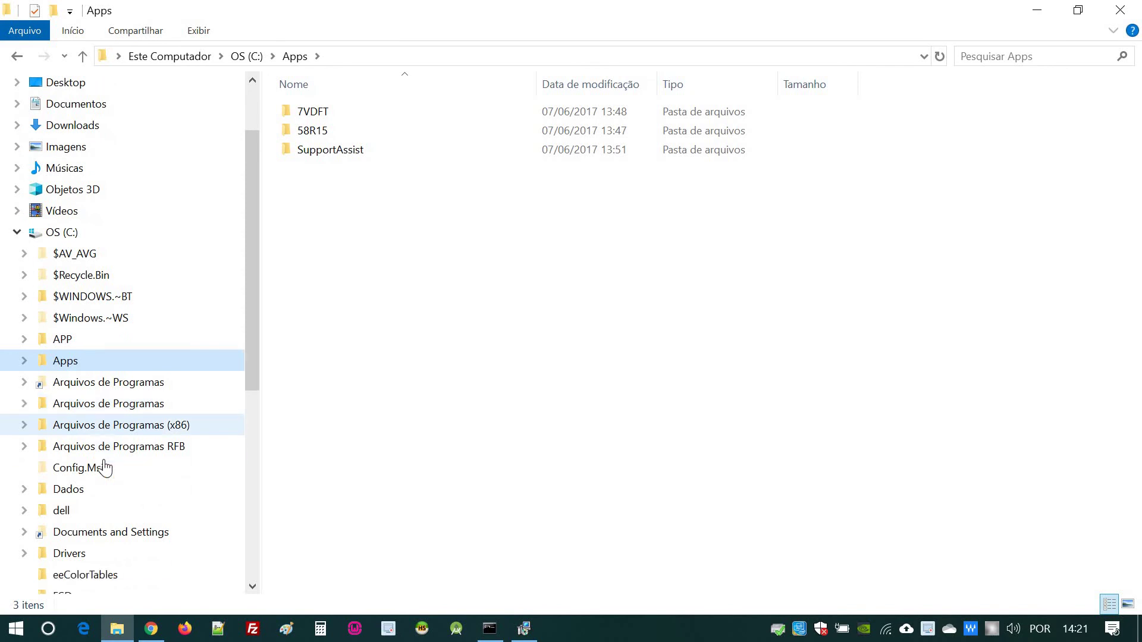
scroll(103, 479, "down", 5)
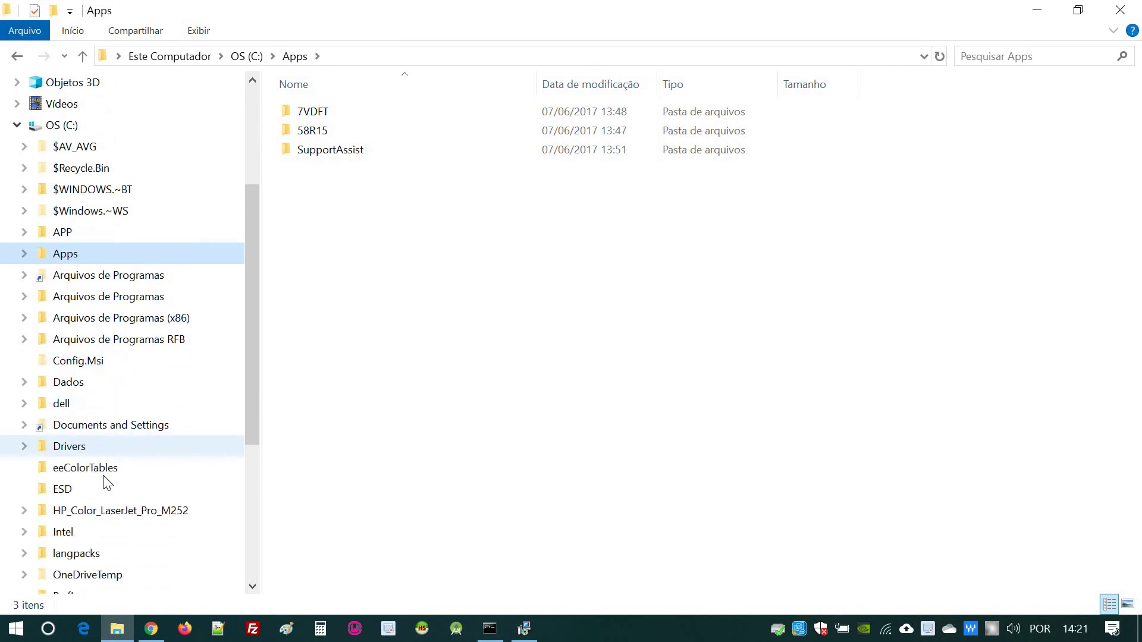
scroll(103, 487, "down", 4)
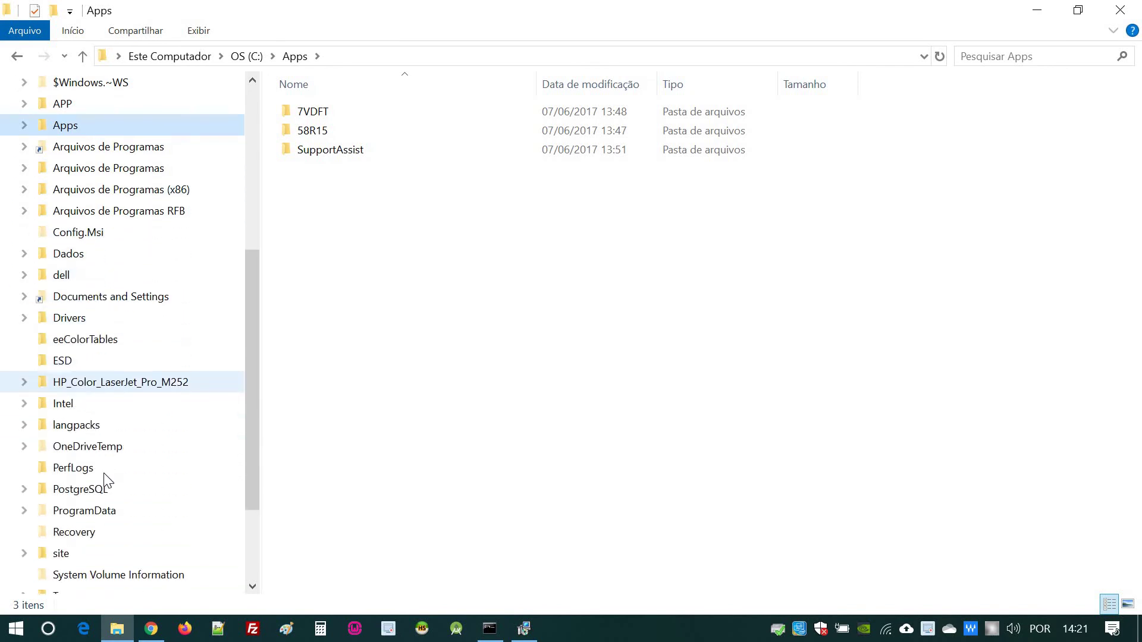
scroll(119, 476, "down", 2)
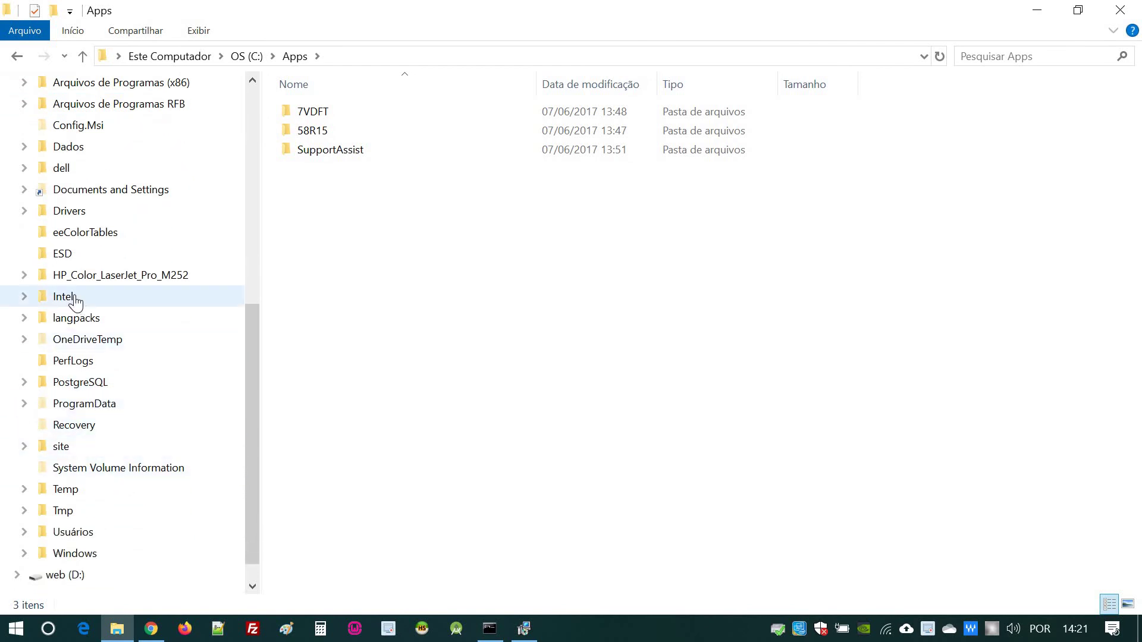
left_click(80, 154)
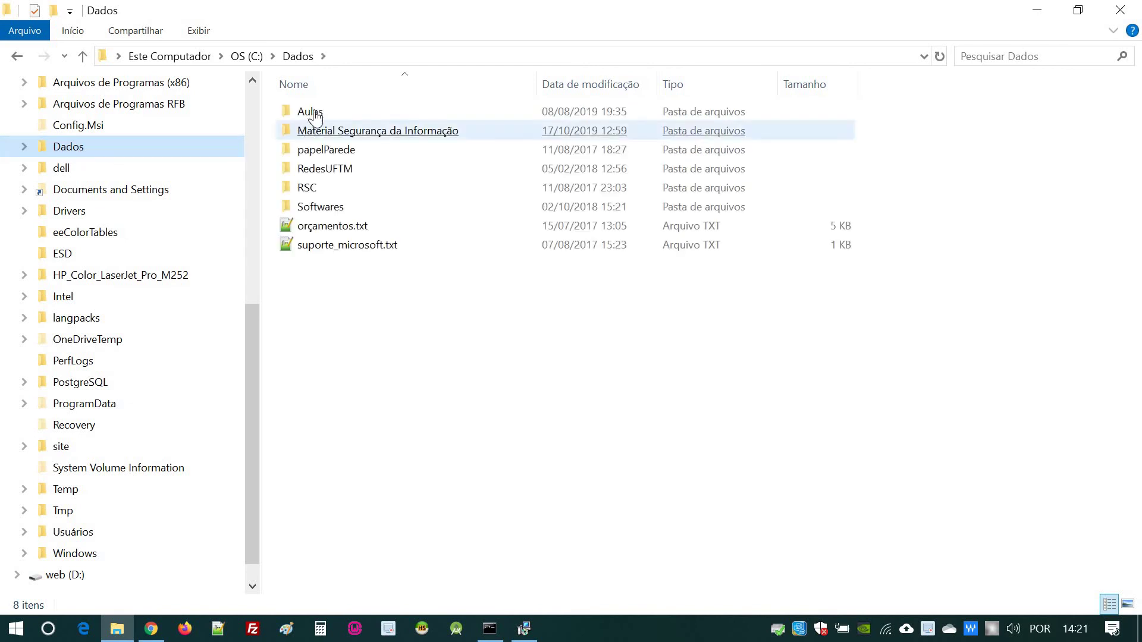
double_click(327, 209)
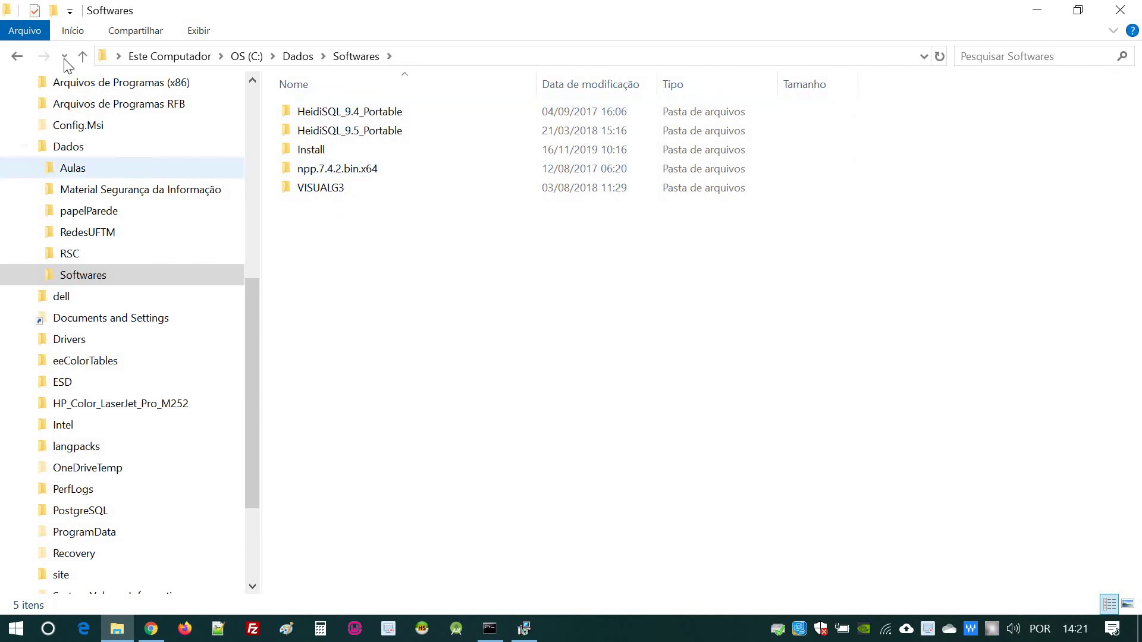
left_click(24, 146)
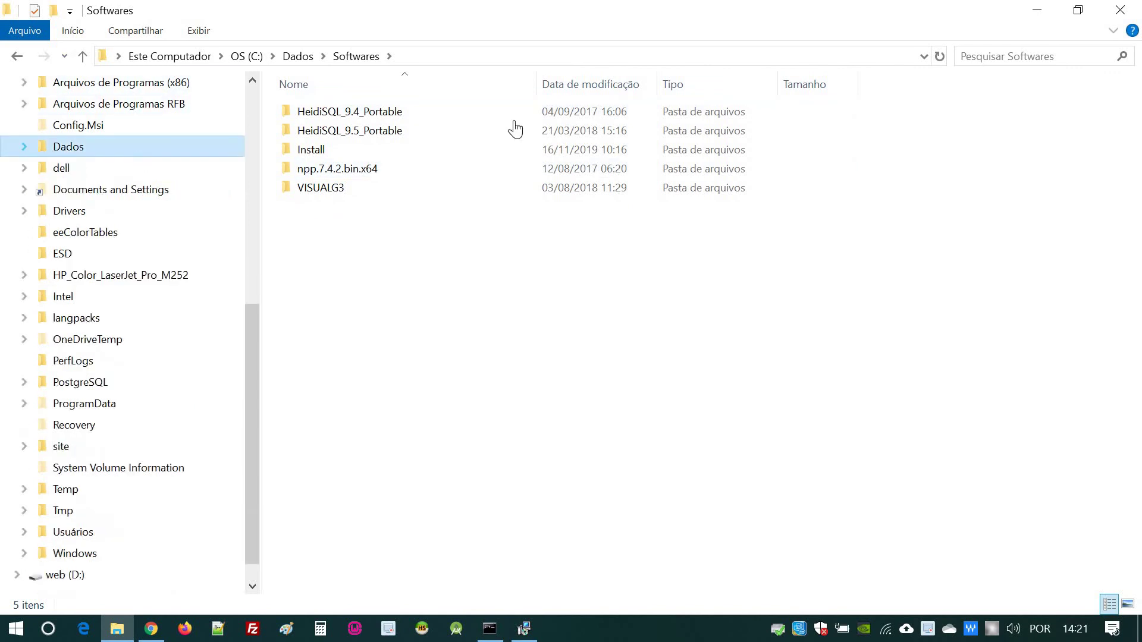
left_click(1036, 10)
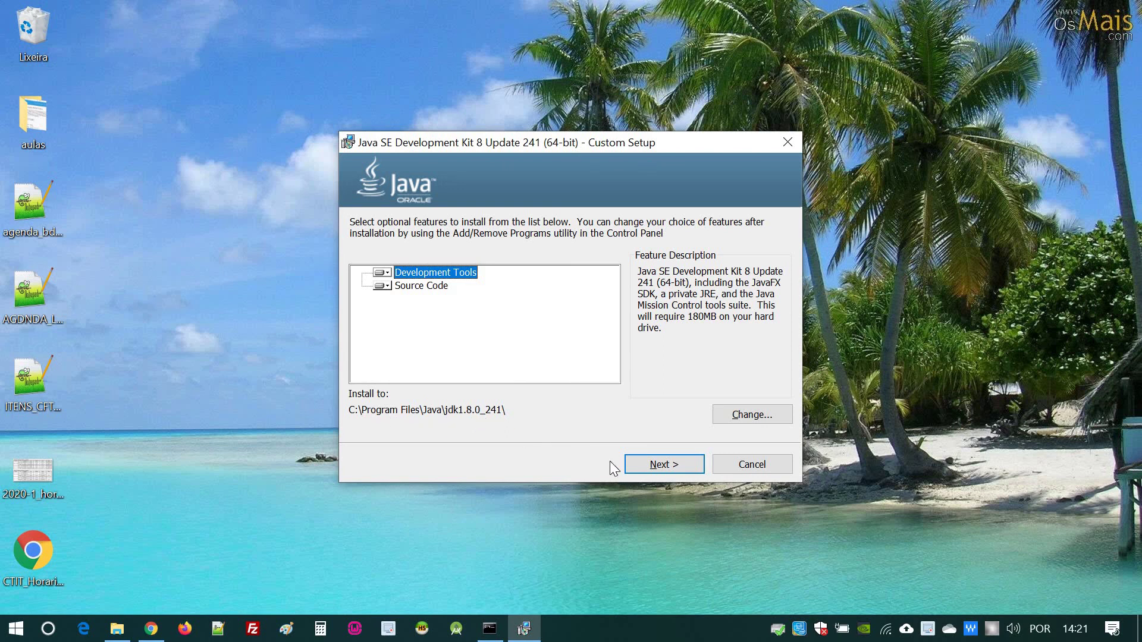
Accept the default features and install path C:\Program Files\Java\jdk1.8.0_241\, start the JDK installation, and move its progress window slightly aside.
left_click(651, 462)
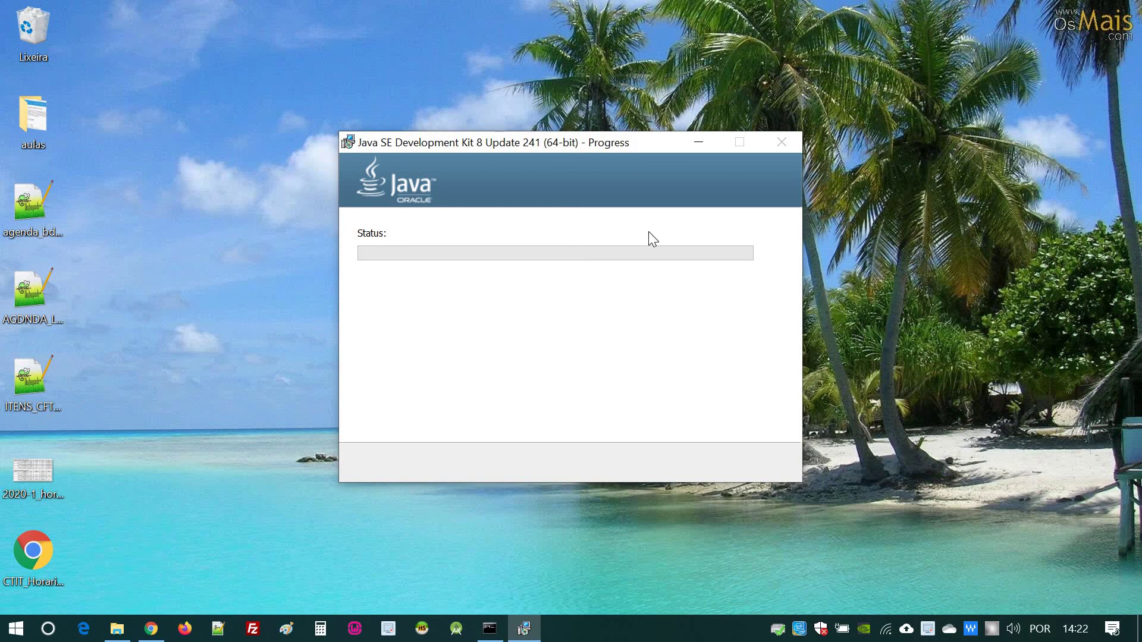
right_click(928, 632)
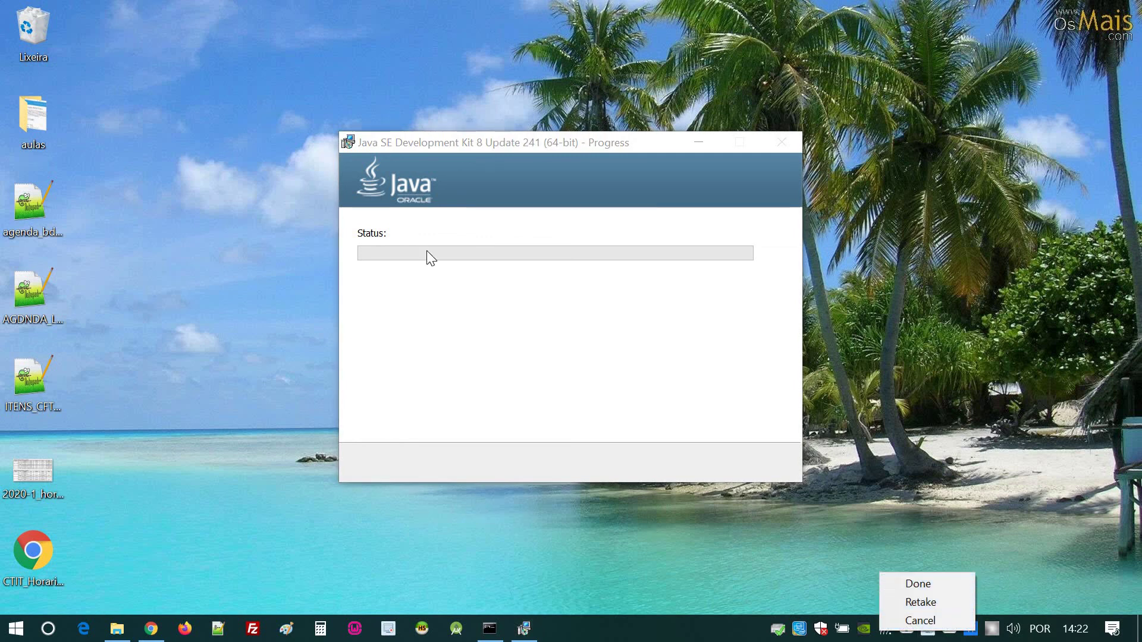
left_click(436, 148)
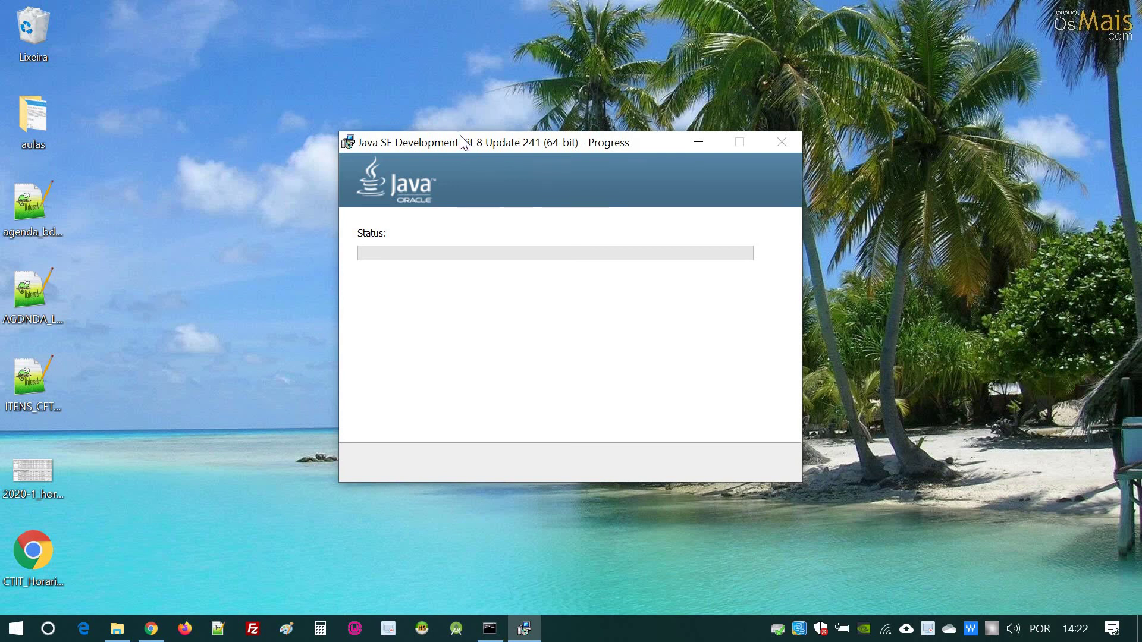
left_click_drag(468, 145, 434, 115)
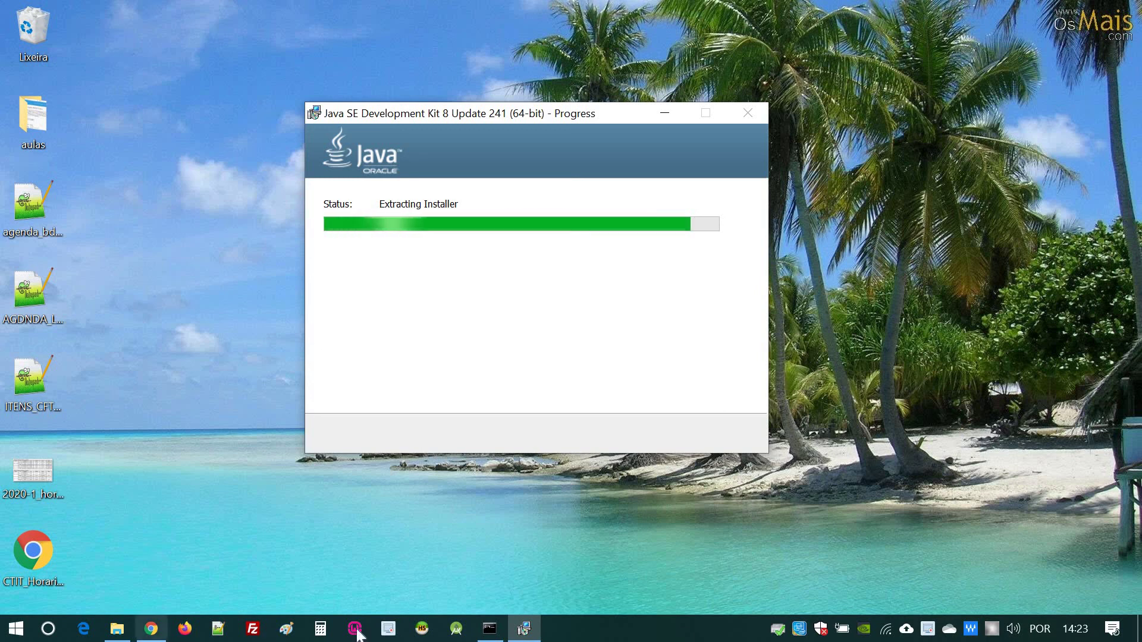
left_click(928, 631)
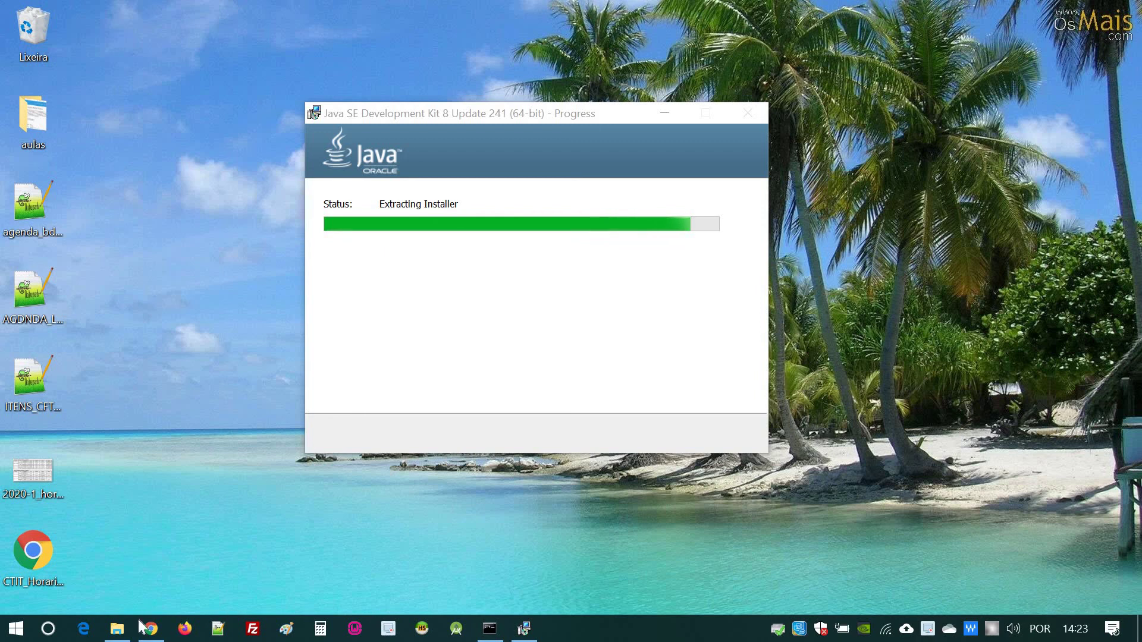
left_click(929, 630)
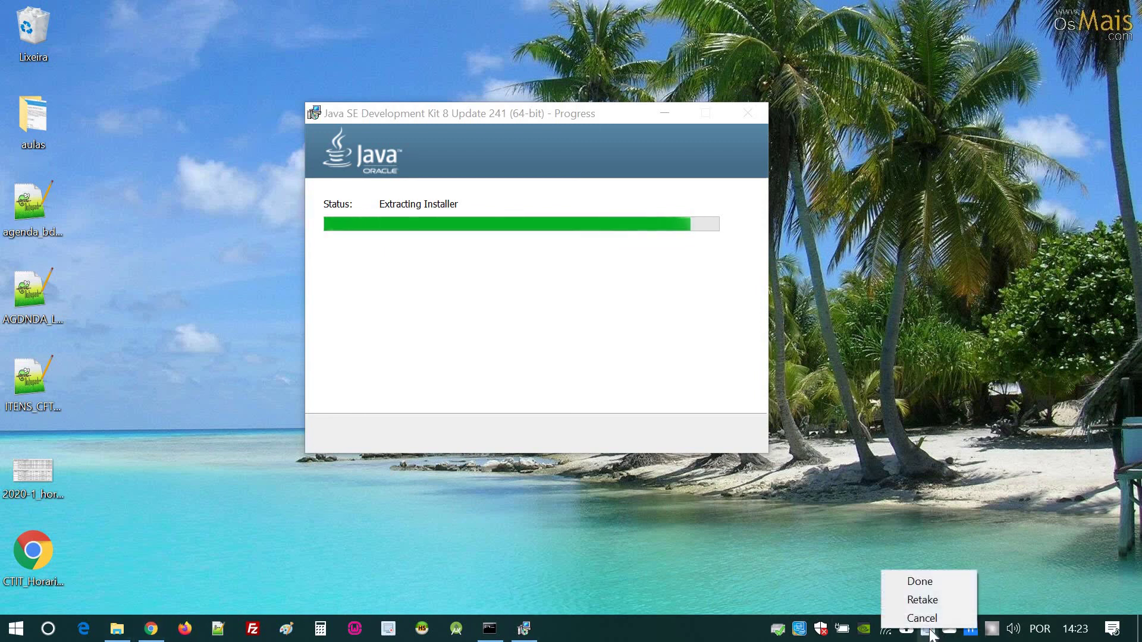